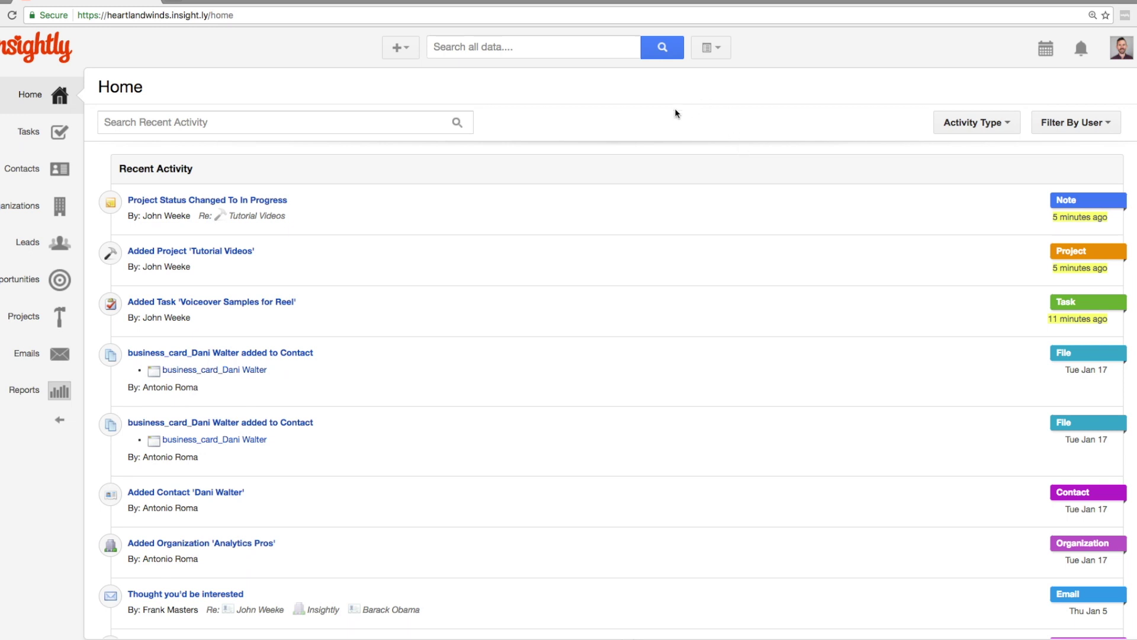
Open the first contact's record and start a new task from its Tasks tab
{"action": "left_click", "coordinate": [417, 48]}
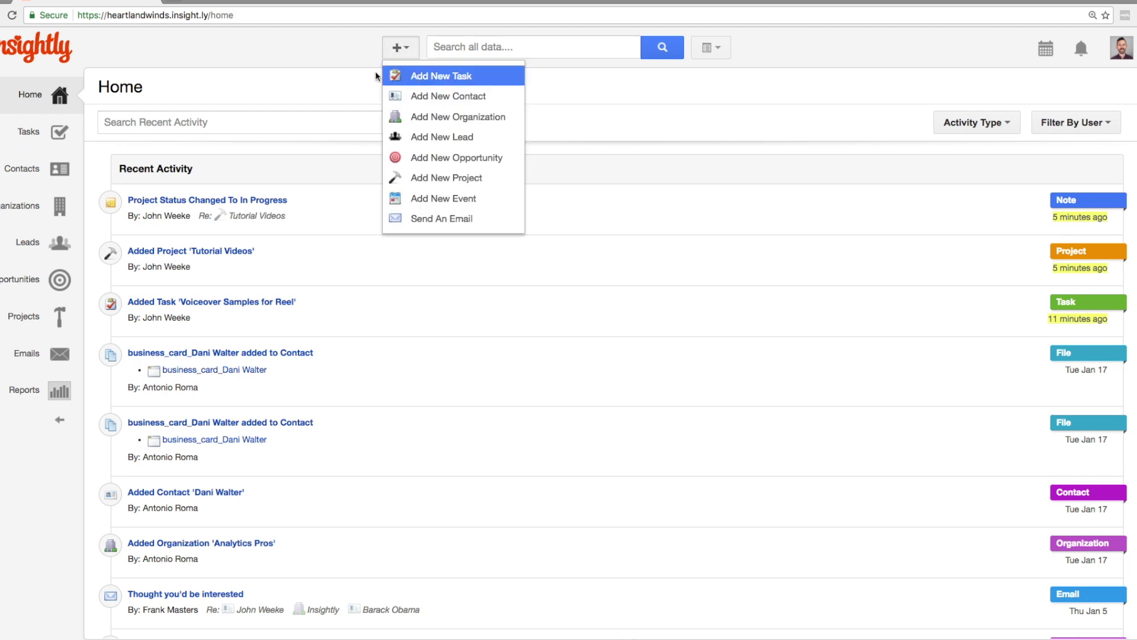
{"action": "left_click", "coordinate": [318, 81]}
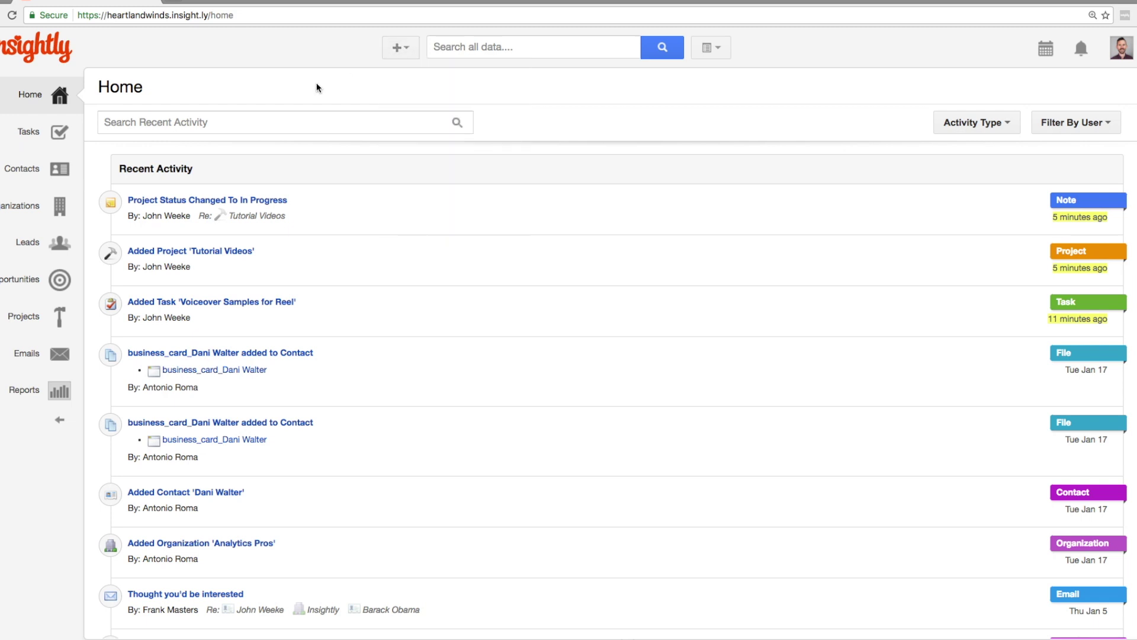
{"action": "left_click", "coordinate": [46, 144]}
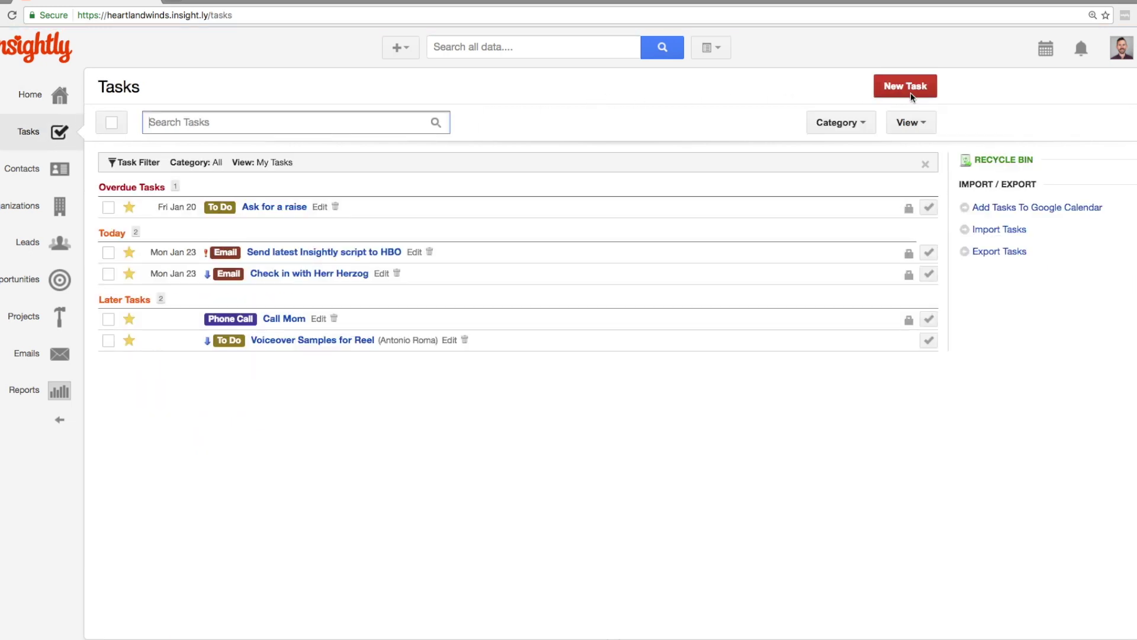
{"action": "left_click", "coordinate": [21, 169]}
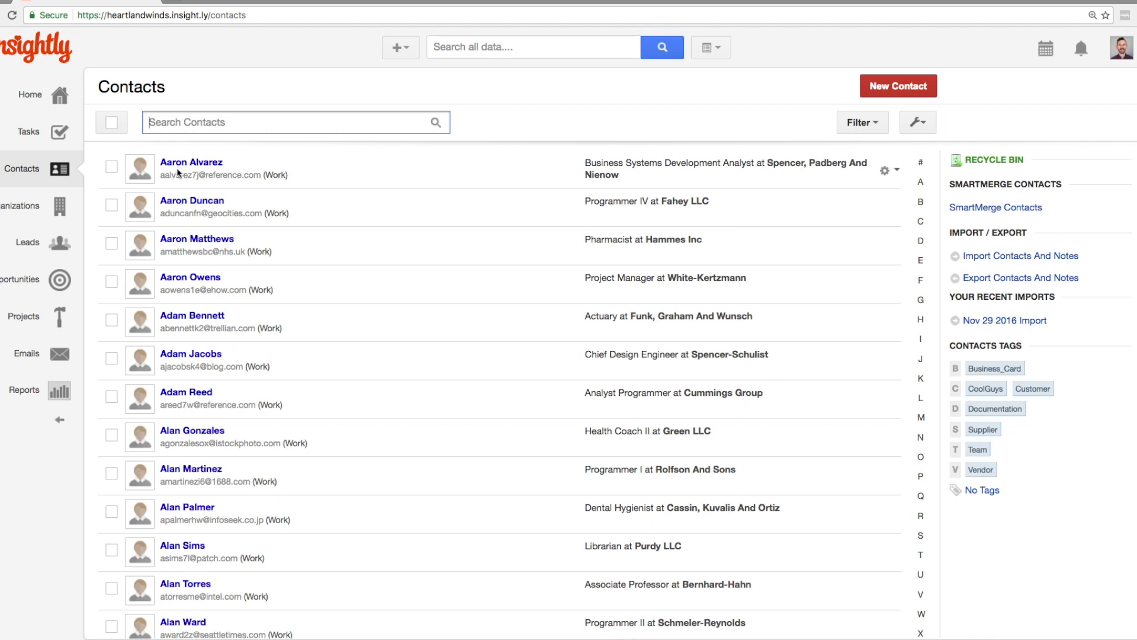
{"action": "left_click", "coordinate": [177, 167]}
{"action": "left_click", "coordinate": [342, 168]}
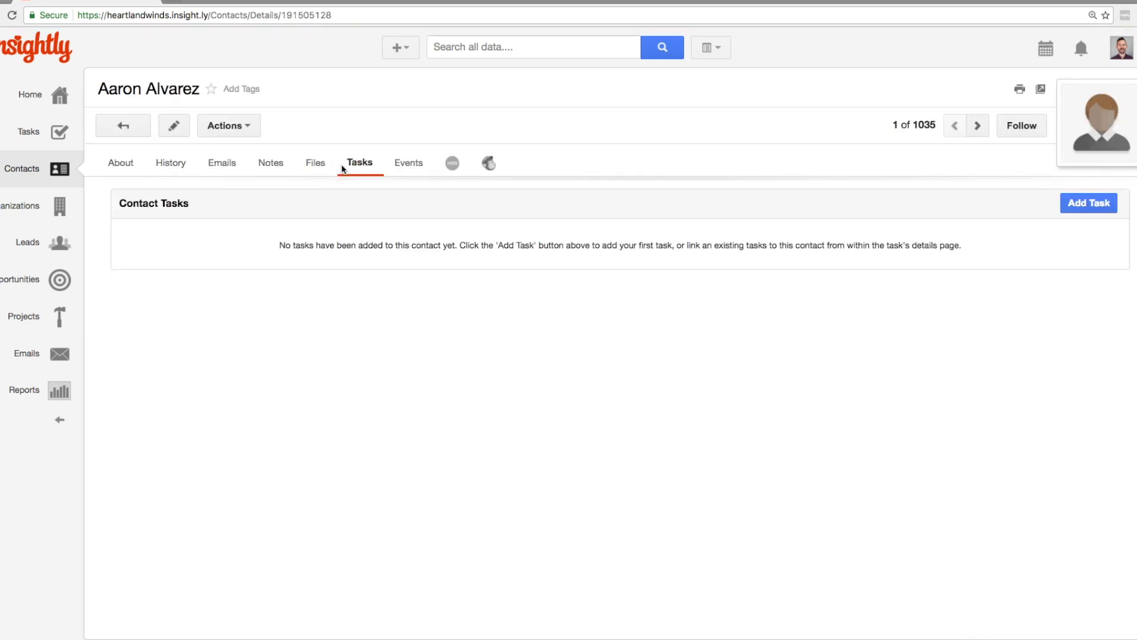
{"action": "left_click", "coordinate": [1076, 205]}
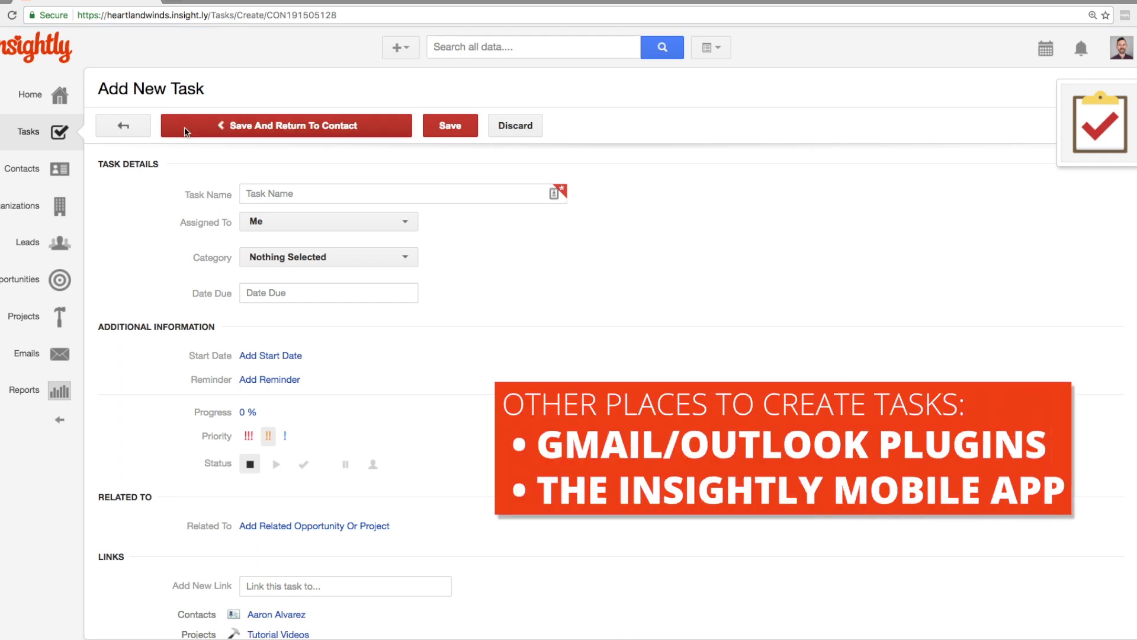
Start a new task from the Tutorial Videos project's Tasks tab
{"action": "left_click", "coordinate": [39, 331]}
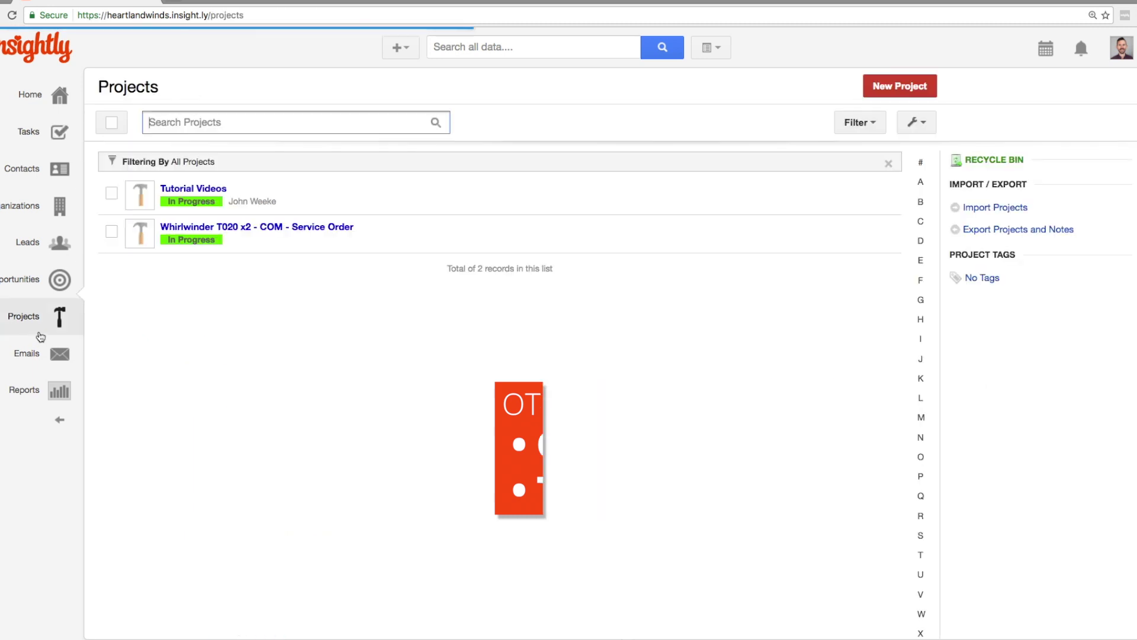
{"action": "left_click", "coordinate": [193, 189]}
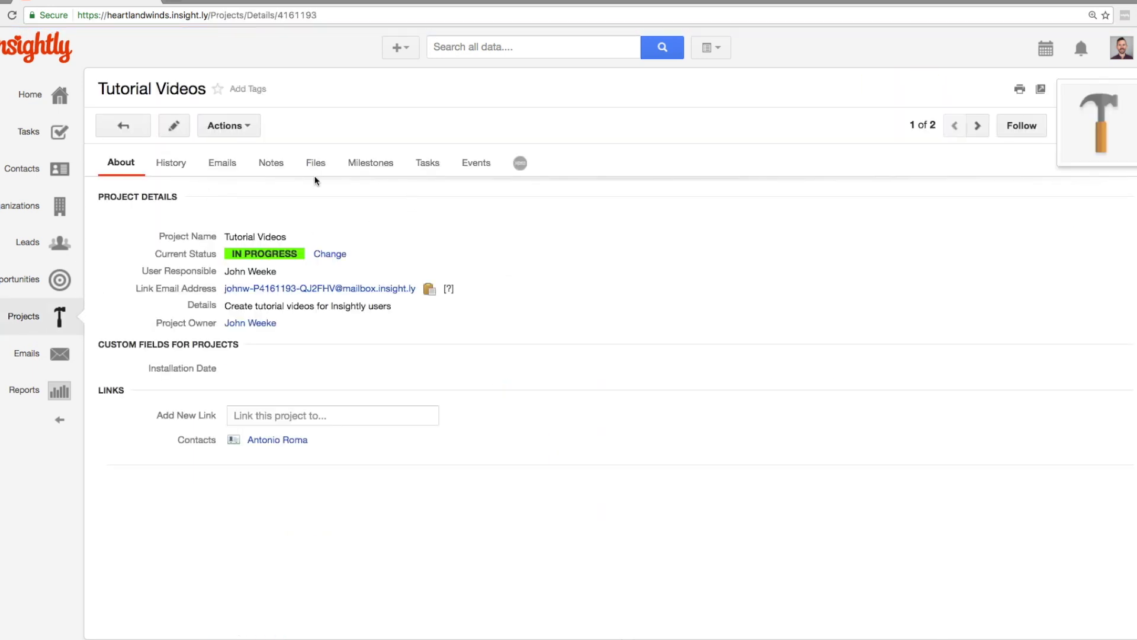
{"action": "left_click", "coordinate": [424, 166]}
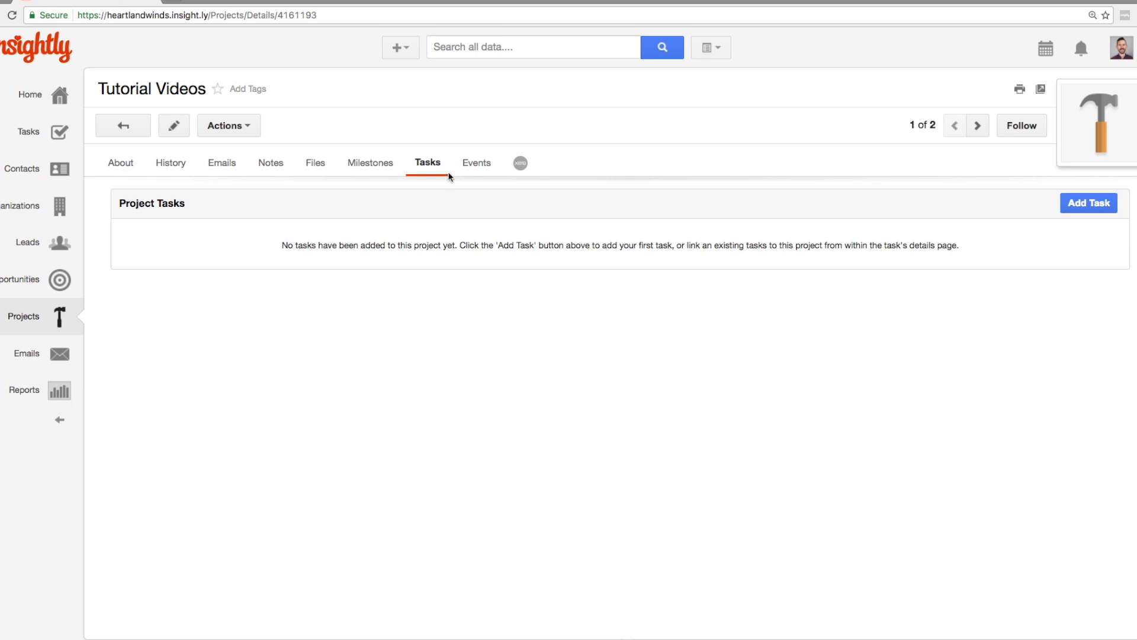
{"action": "left_click", "coordinate": [1075, 207]}
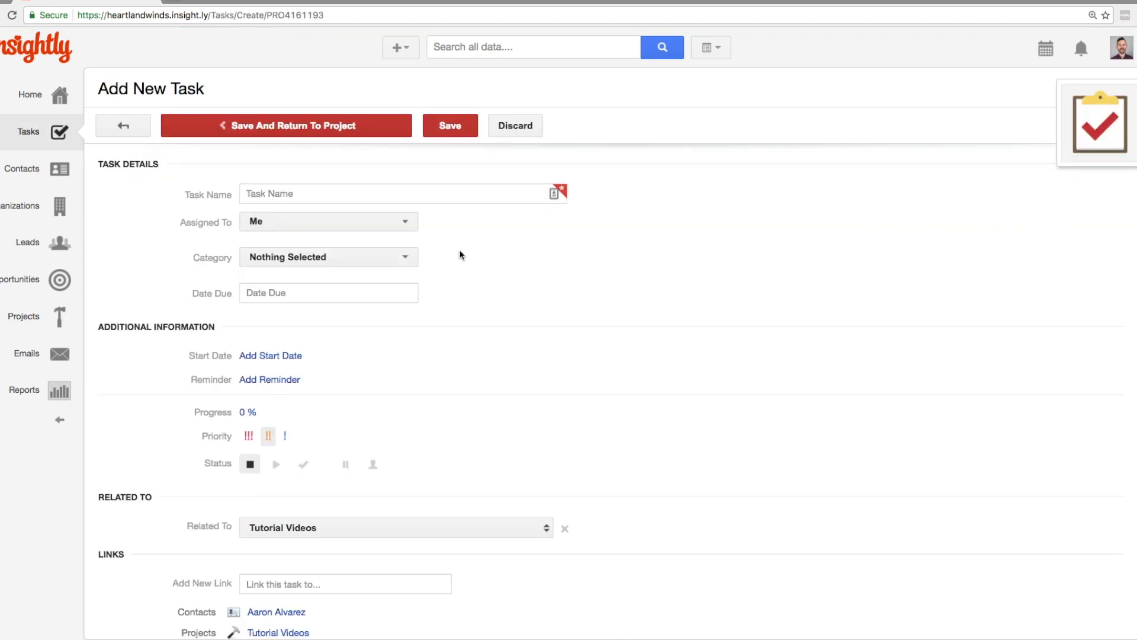
Name the task 'Create a New Tutorial Video'
{"action": "left_click", "coordinate": [424, 194]}
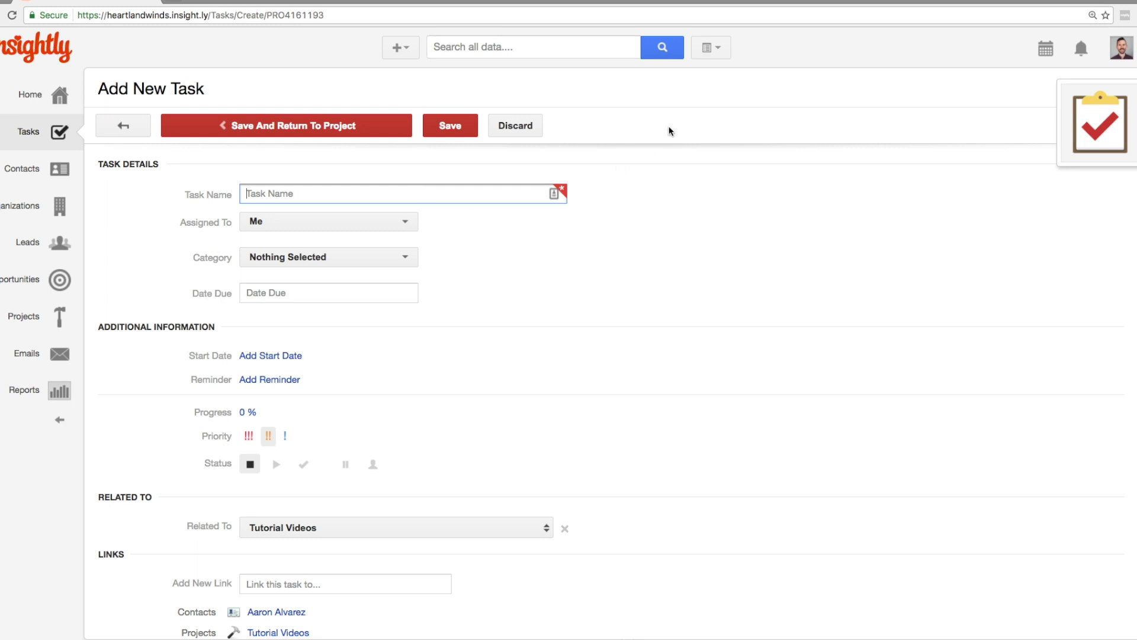
{"action": "type", "text": "Create a New Tutorial Video"}
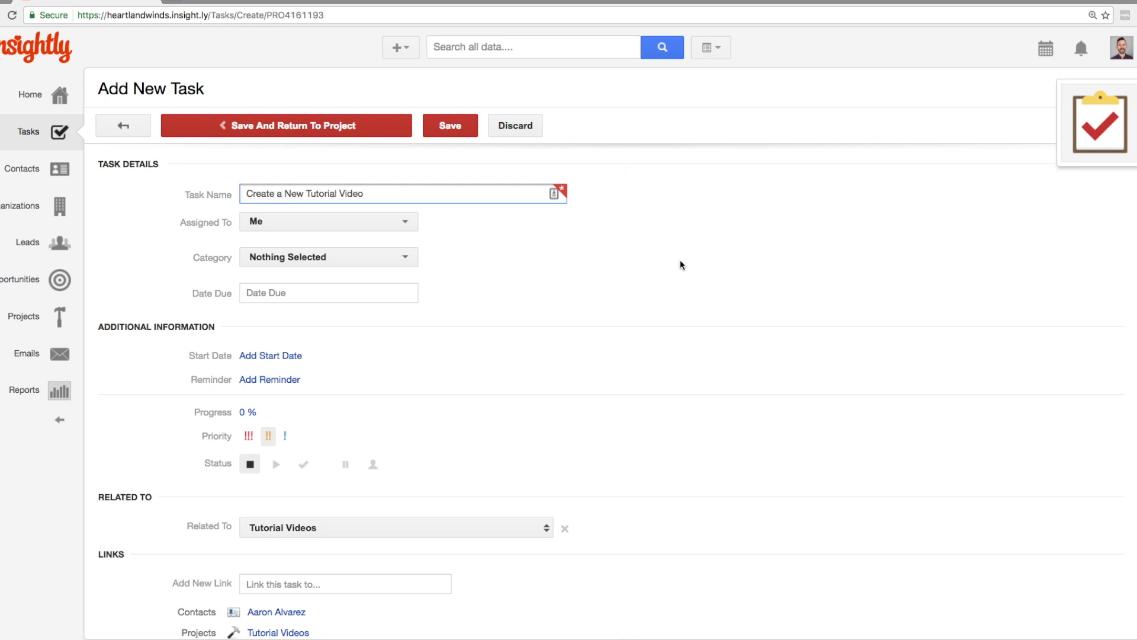
{"action": "left_click", "coordinate": [391, 232]}
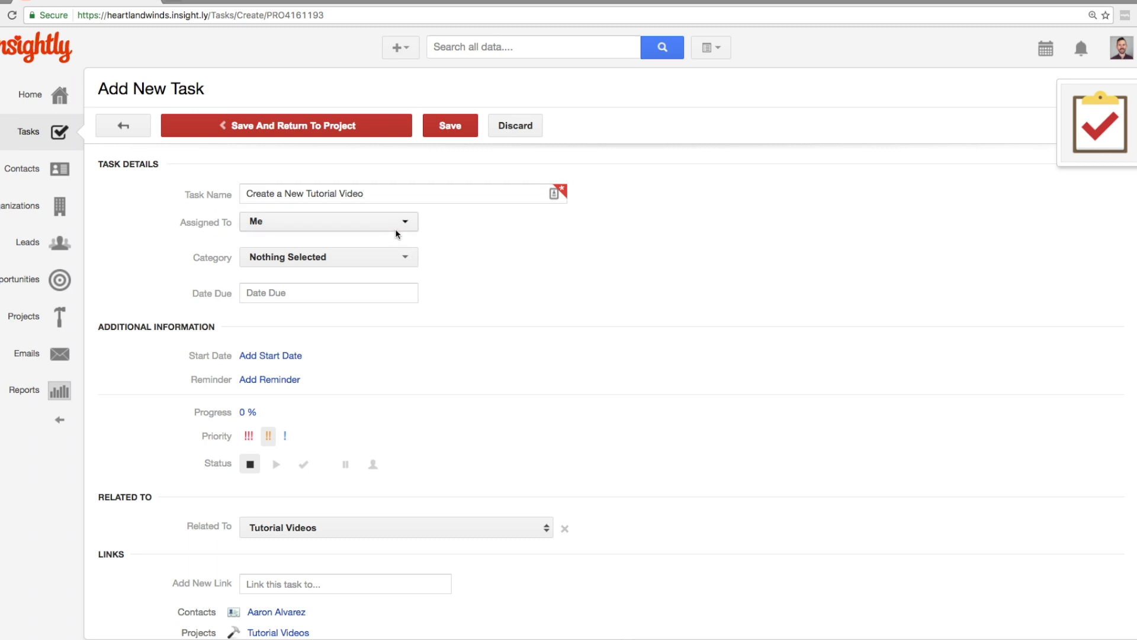
Keep the task assigned to Me, with category To Do and due date 23-Jan-2017
{"action": "left_click", "coordinate": [397, 231]}
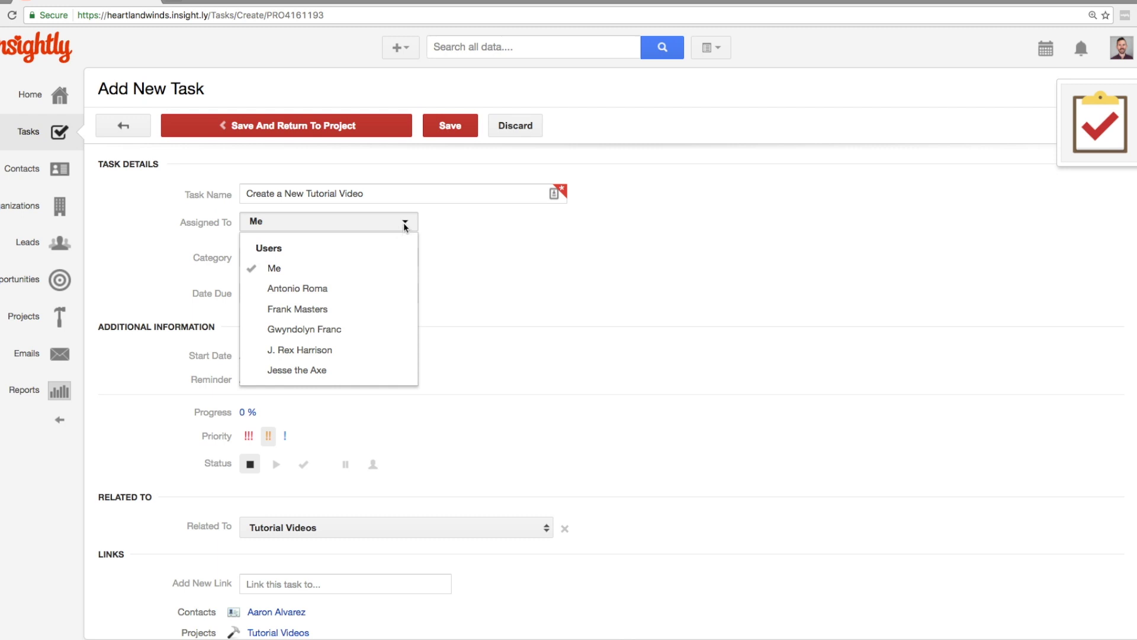
{"action": "left_click", "coordinate": [375, 273]}
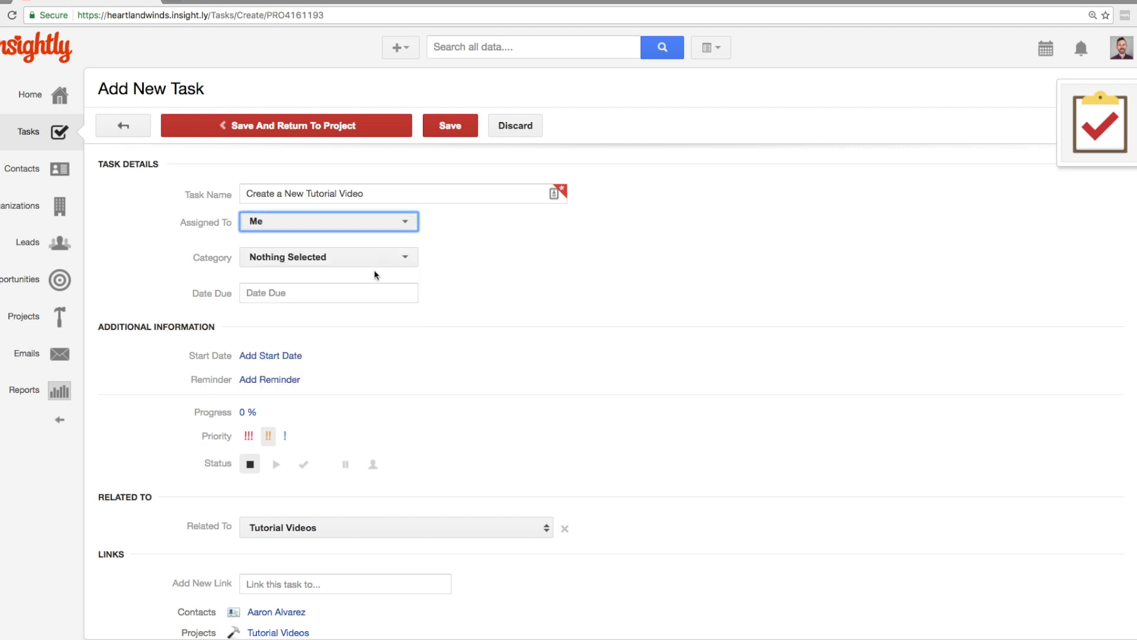
{"action": "left_click", "coordinate": [390, 260]}
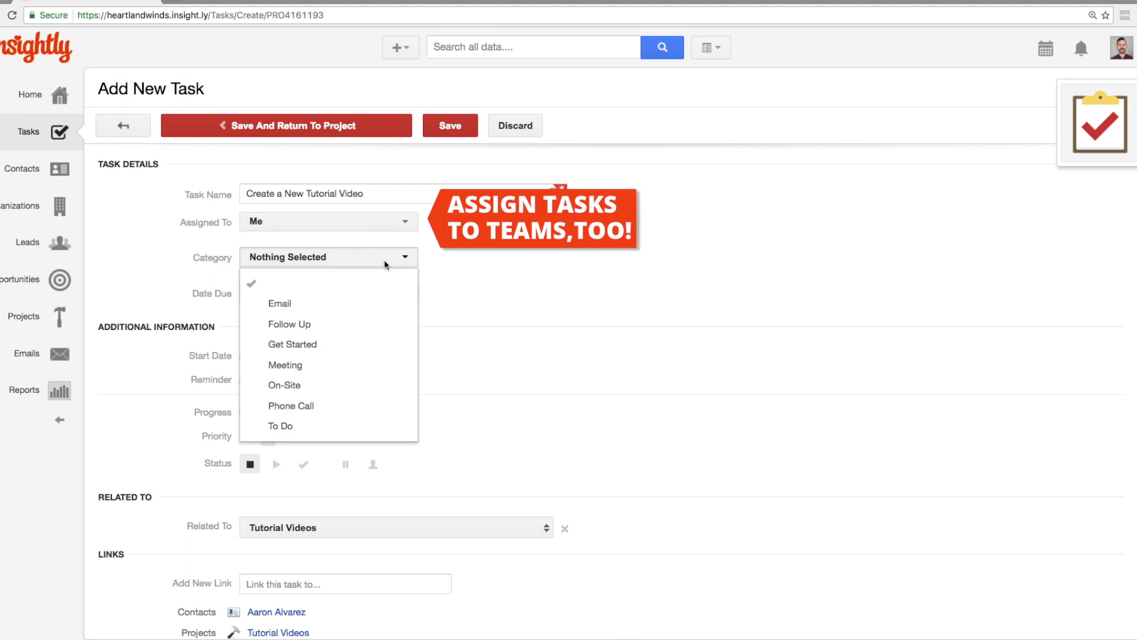
{"action": "left_click", "coordinate": [308, 437]}
{"action": "left_click", "coordinate": [323, 299]}
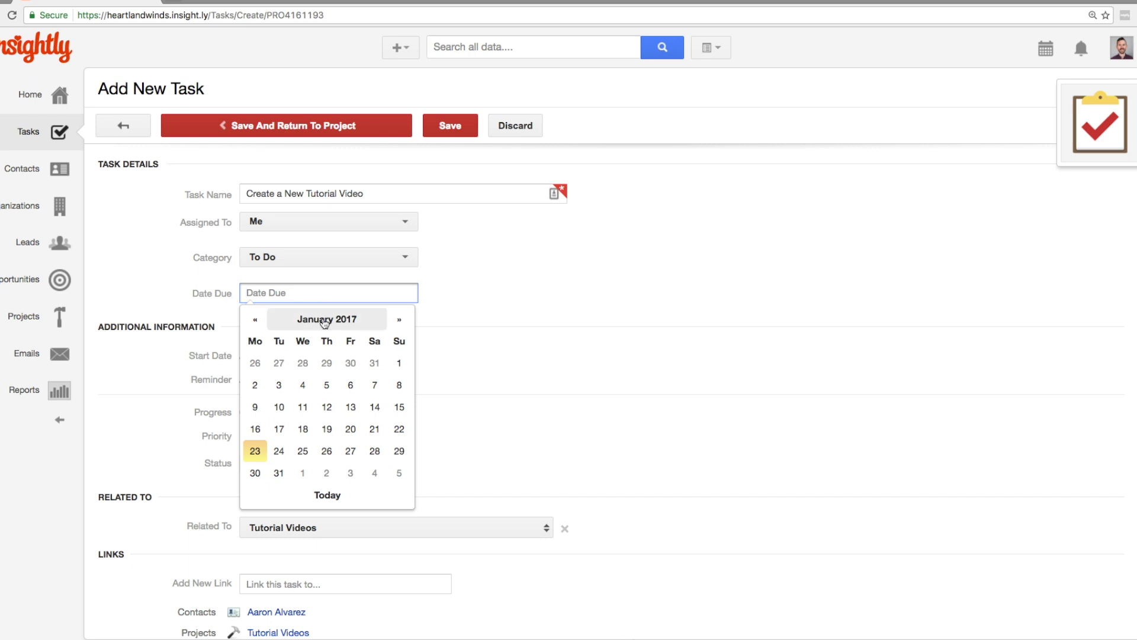
{"action": "left_click", "coordinate": [263, 450]}
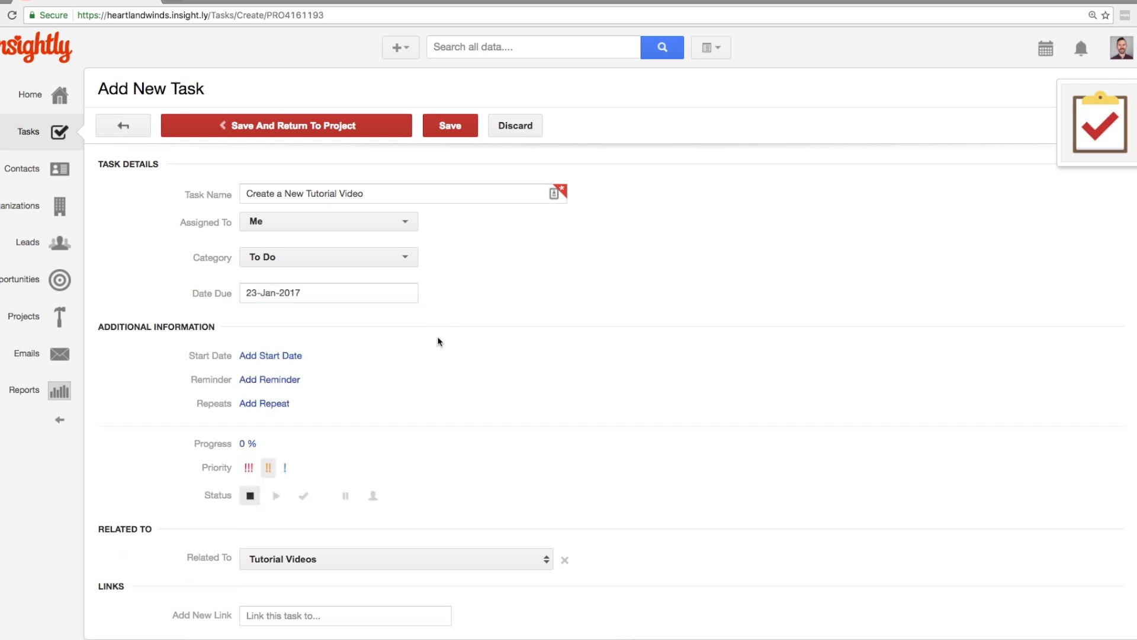
Make the task repeat Every Week
{"action": "left_click", "coordinate": [268, 405]}
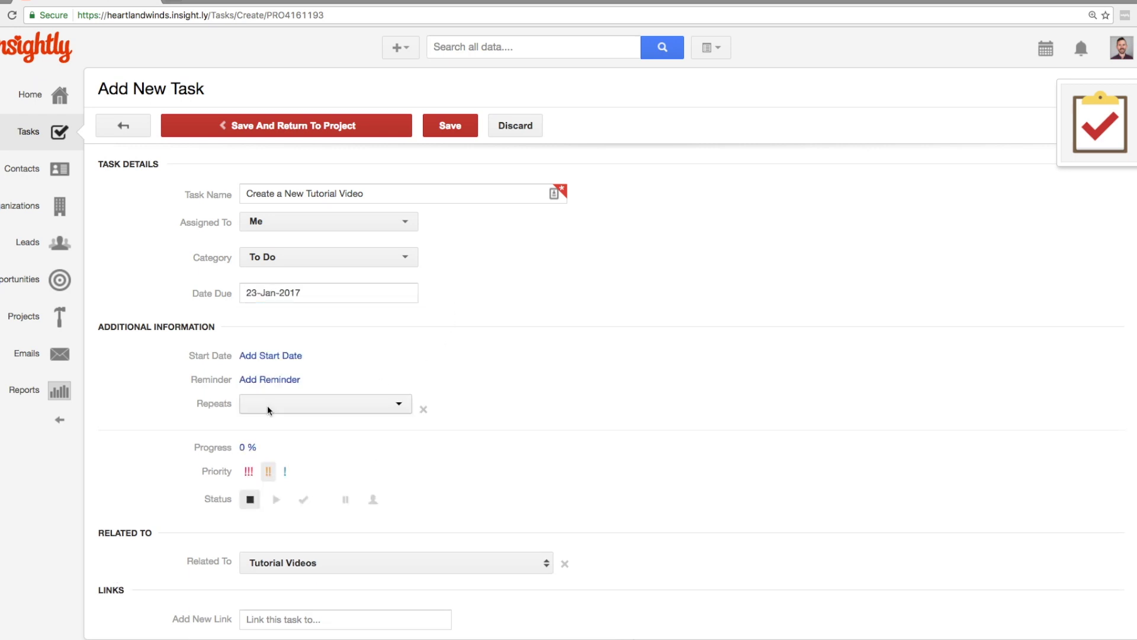
{"action": "left_click", "coordinate": [321, 402]}
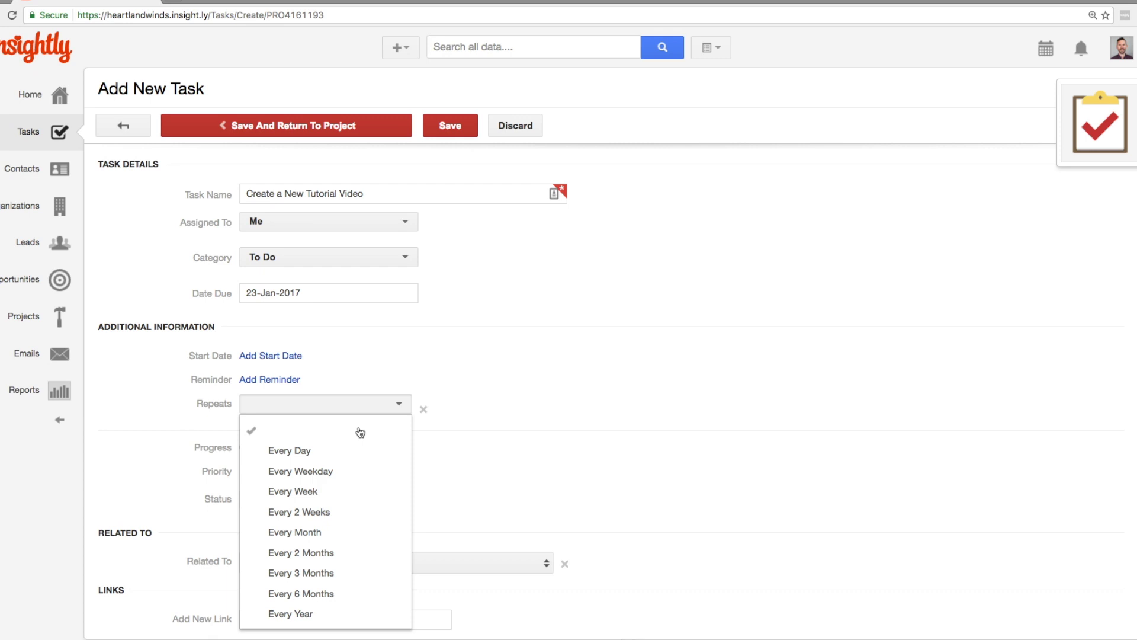
{"action": "left_click", "coordinate": [329, 492]}
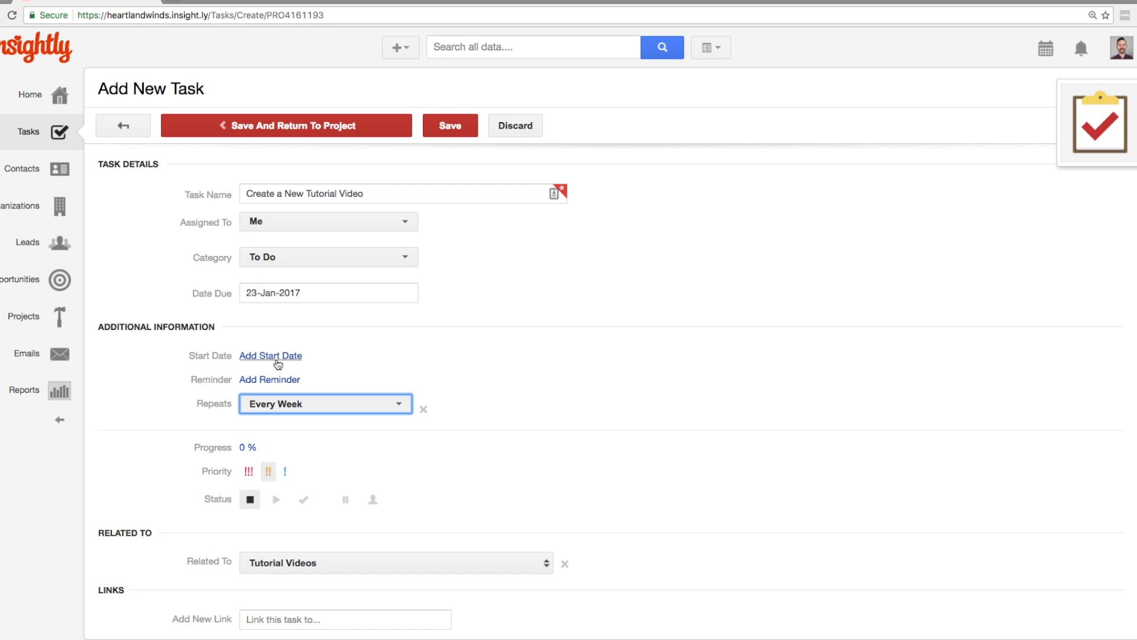
Add a reminder for 24-Jan-2017 at 01:00 AM
{"action": "left_click", "coordinate": [268, 380]}
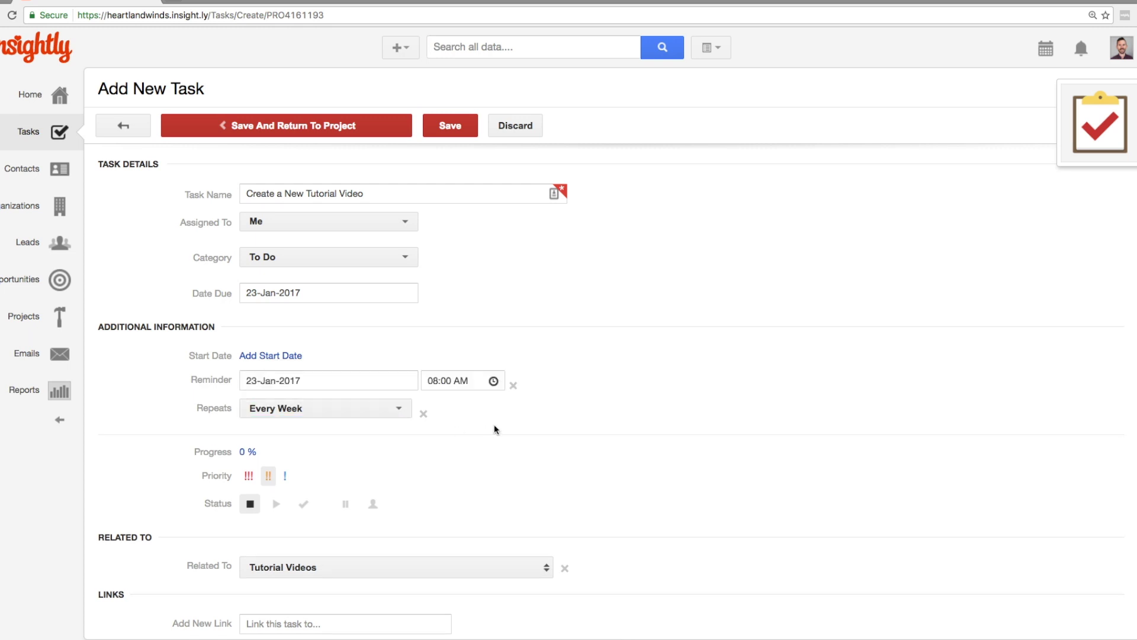
{"action": "left_click", "coordinate": [368, 381]}
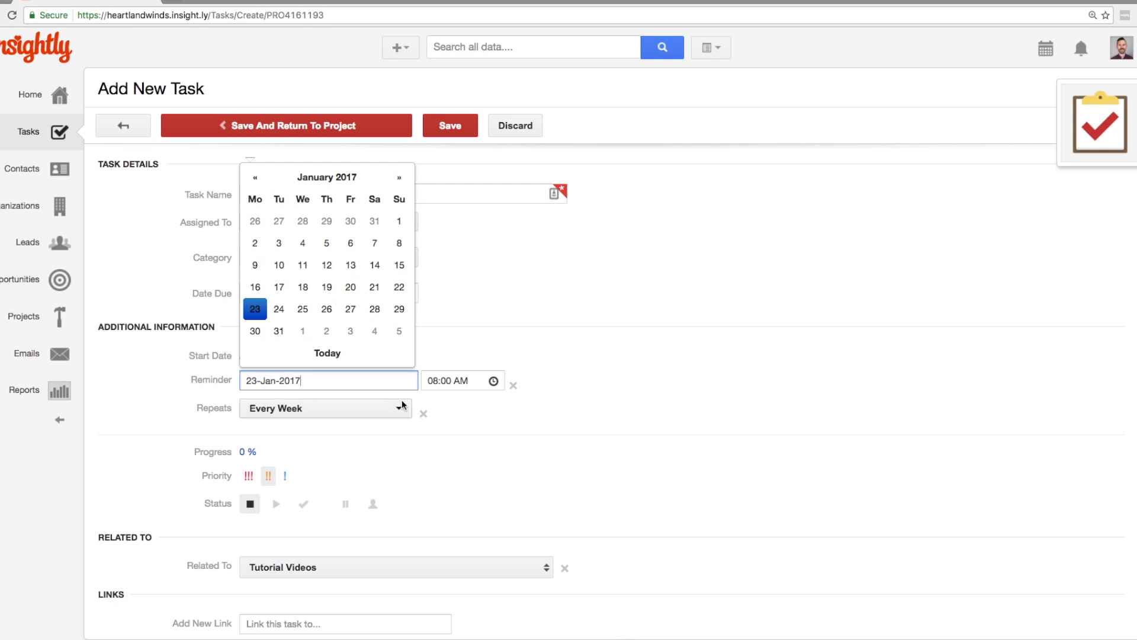
{"action": "left_click", "coordinate": [464, 380]}
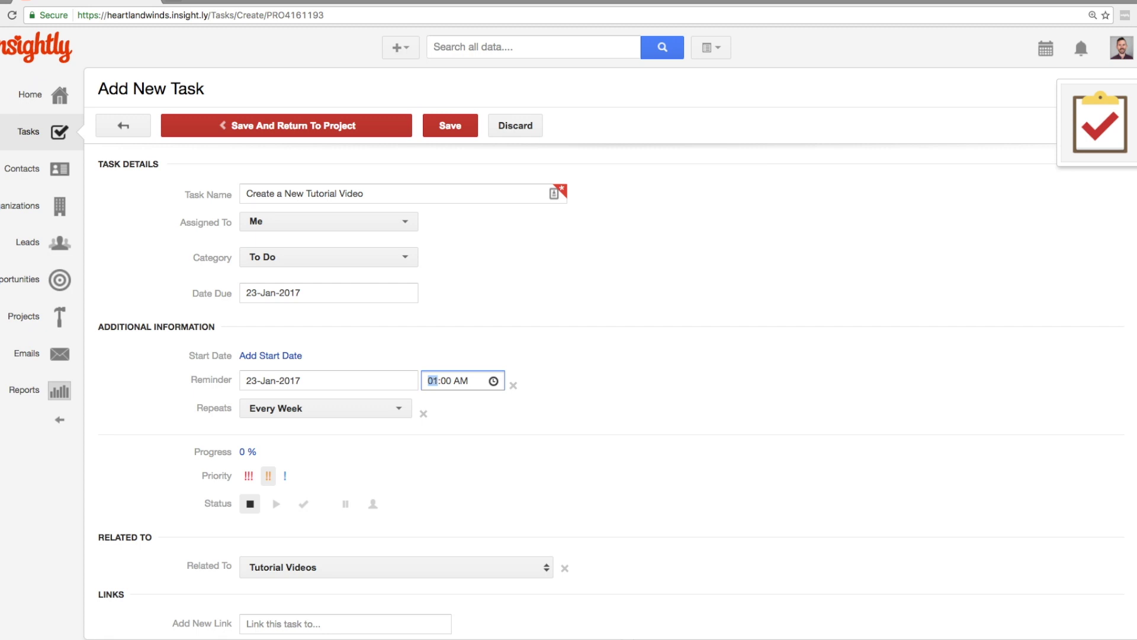
{"action": "left_click", "coordinate": [329, 382]}
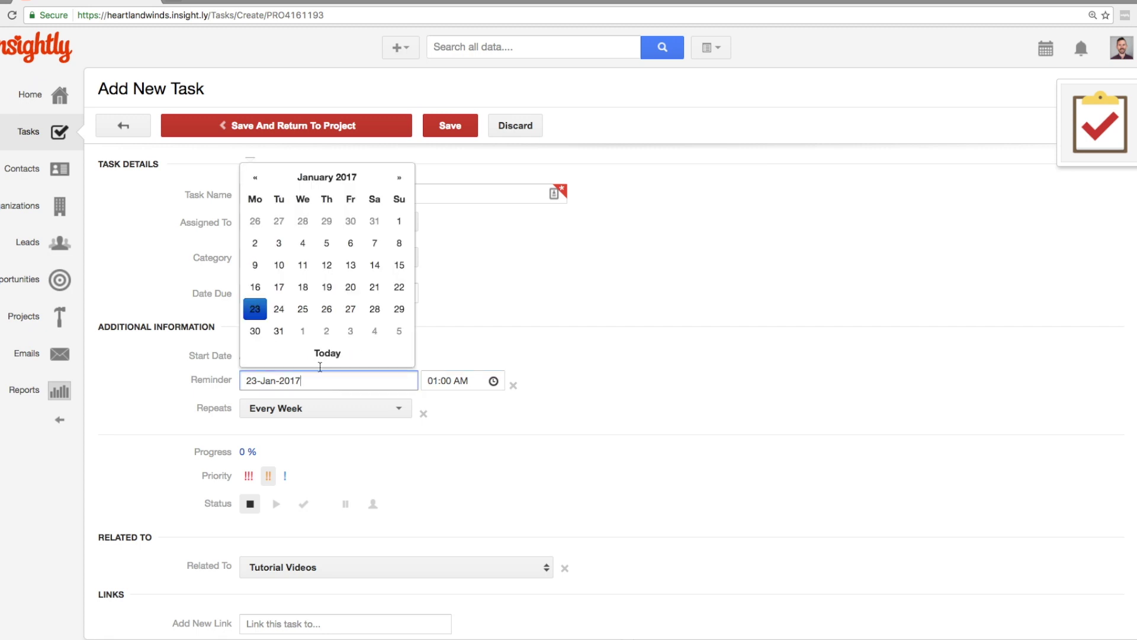
{"action": "left_click", "coordinate": [282, 306]}
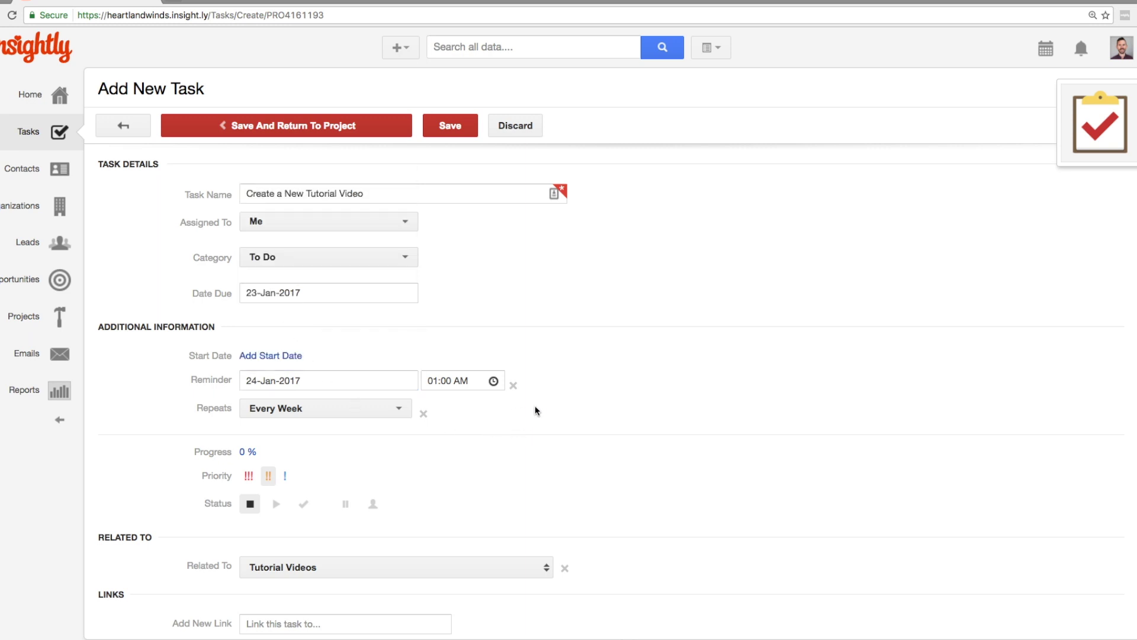
Set the task's priority to the highest level (!!!)
{"action": "scroll", "coordinate": [460, 449], "scroll_direction": "down", "scroll_amount": 3}
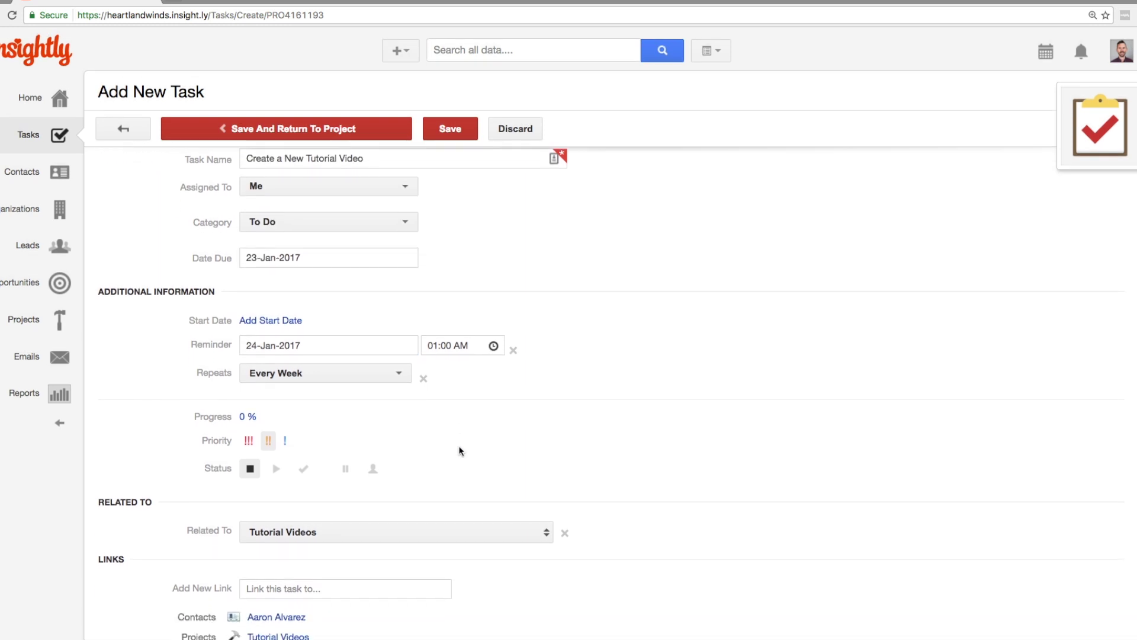
{"action": "scroll", "coordinate": [460, 450], "scroll_direction": "down", "scroll_amount": 1}
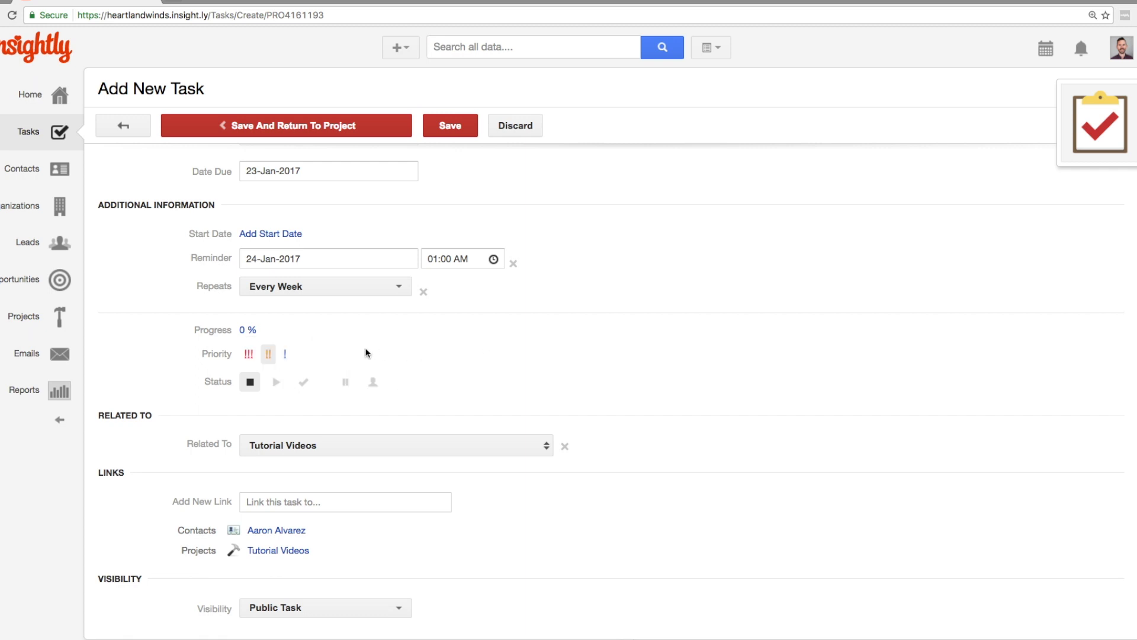
{"action": "left_click", "coordinate": [252, 357]}
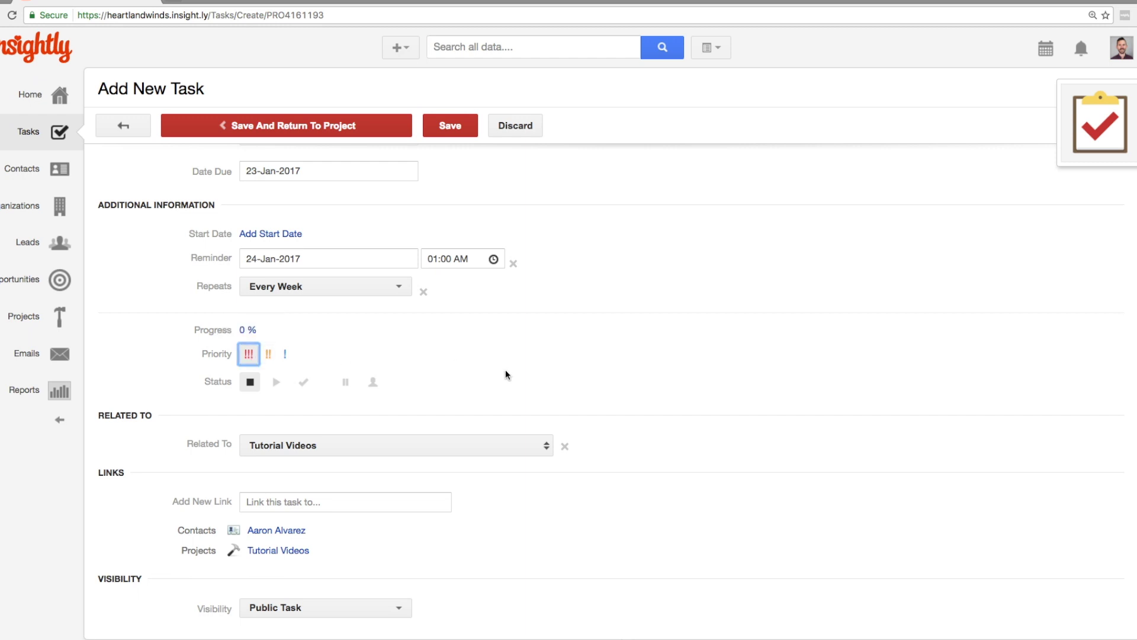
{"action": "scroll", "coordinate": [505, 374], "scroll_direction": "up", "scroll_amount": 1}
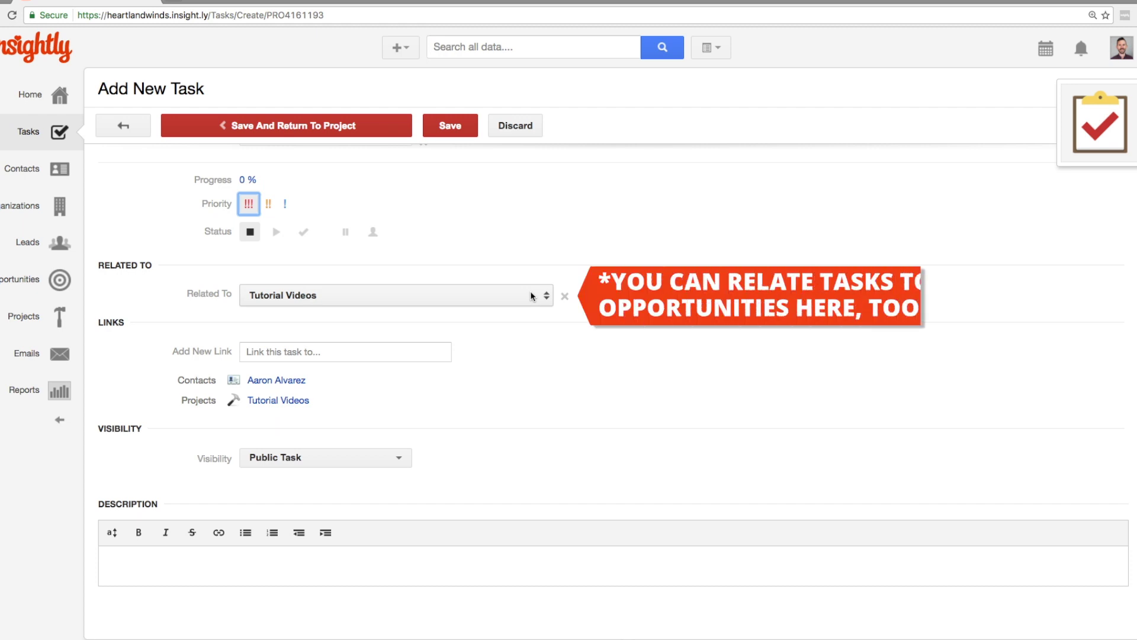
Link another contact to the task by searching their name and choosing the suggestion
{"action": "left_click", "coordinate": [446, 348]}
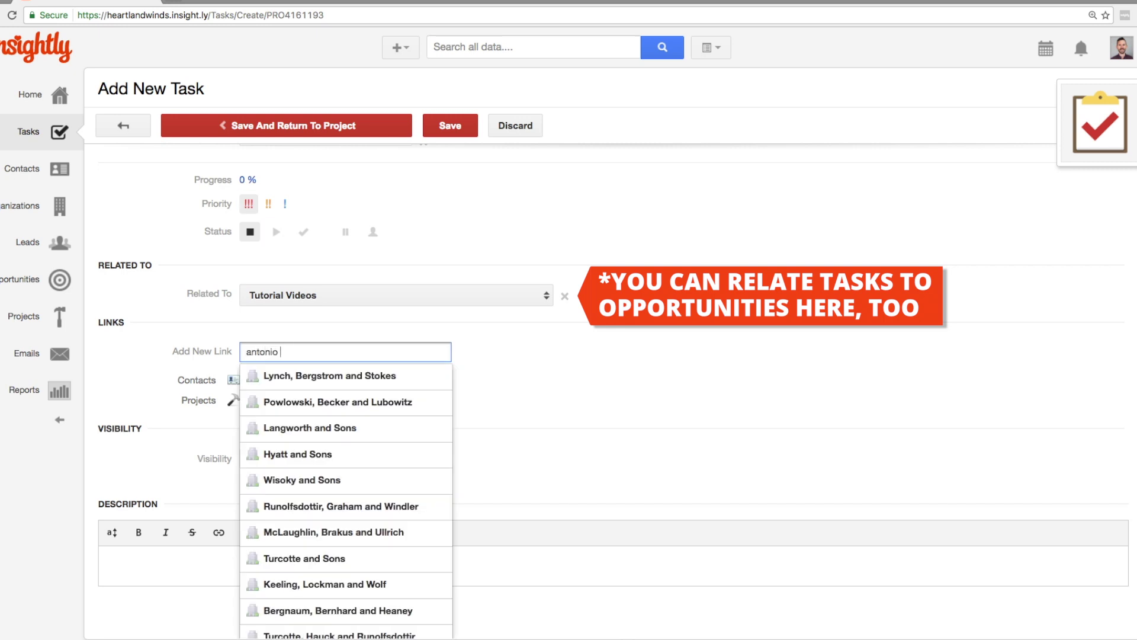
{"action": "left_click", "coordinate": [382, 369]}
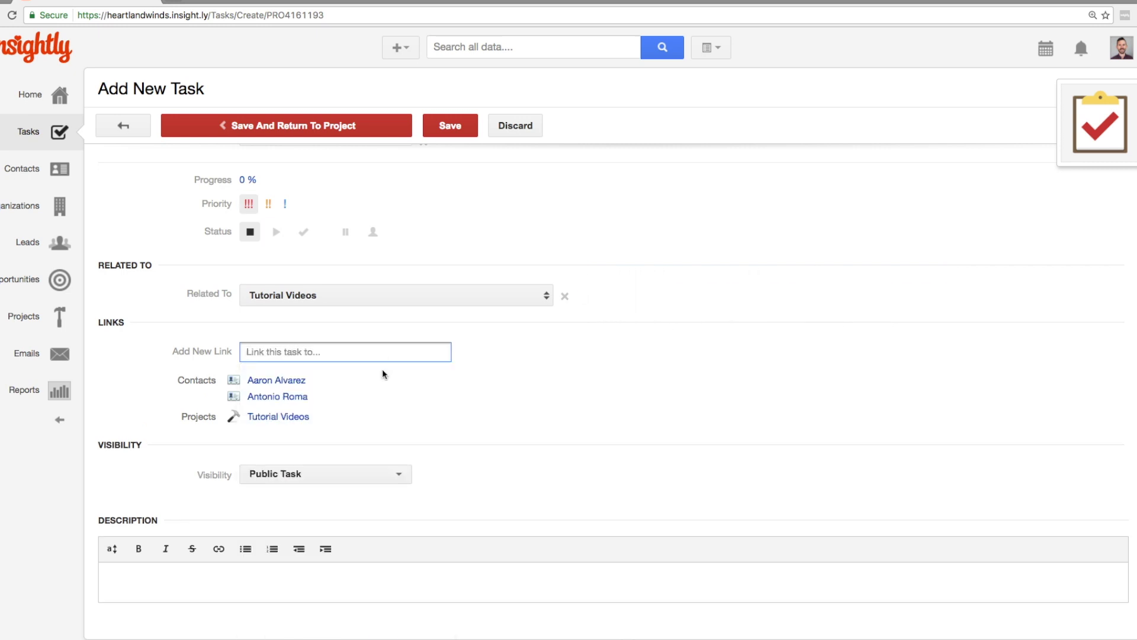
Give the task the description 'Hey make a video!'
{"action": "scroll", "coordinate": [463, 429], "scroll_direction": "down", "scroll_amount": 1}
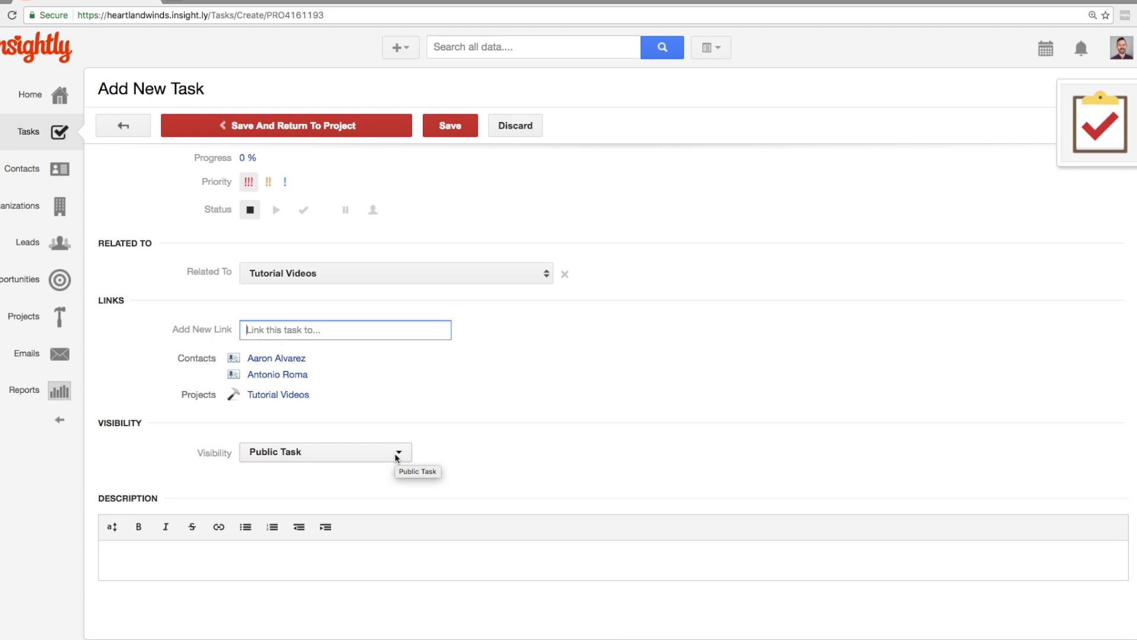
{"action": "left_click", "coordinate": [372, 561]}
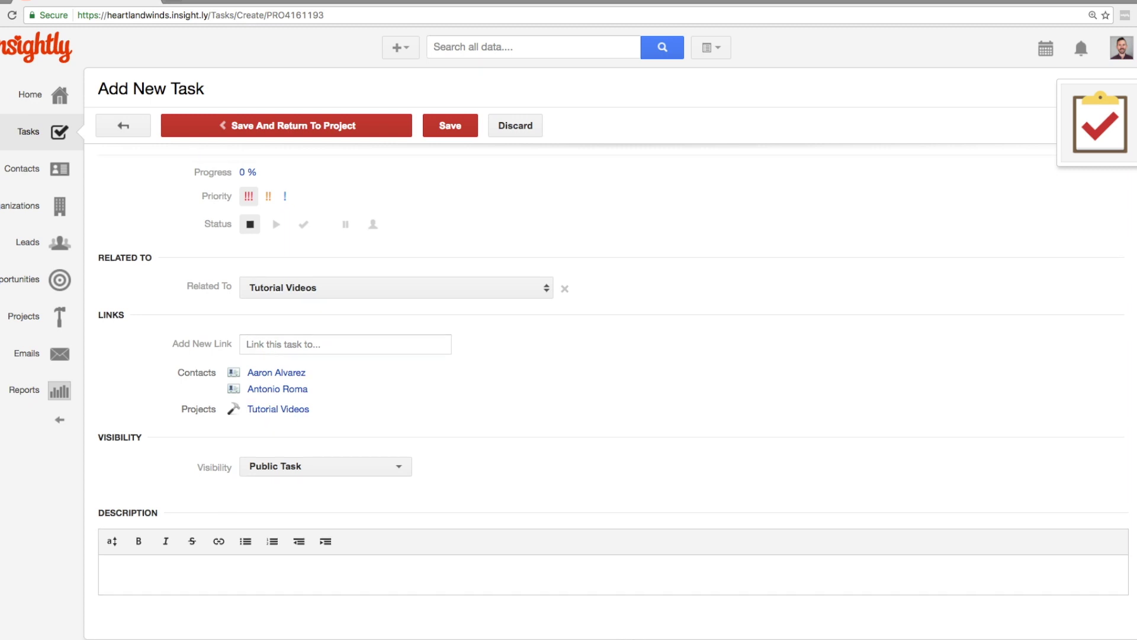
{"action": "type", "text": "Hey make a video!"}
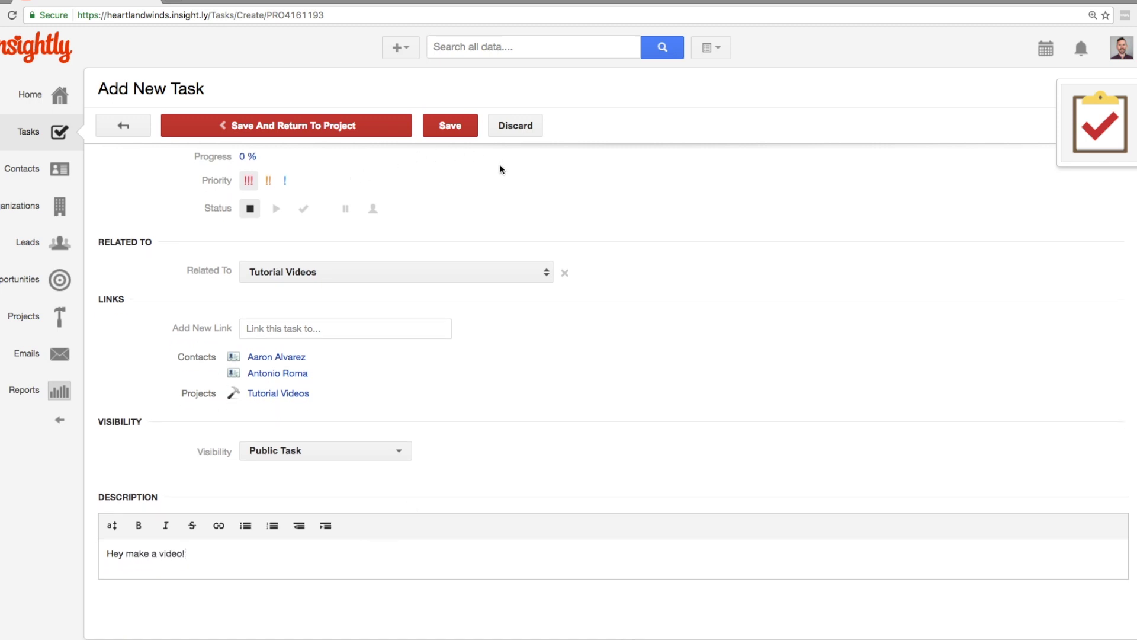
Save the task to Tutorial Videos and mark it complete in the Tasks list
{"action": "left_click", "coordinate": [296, 126]}
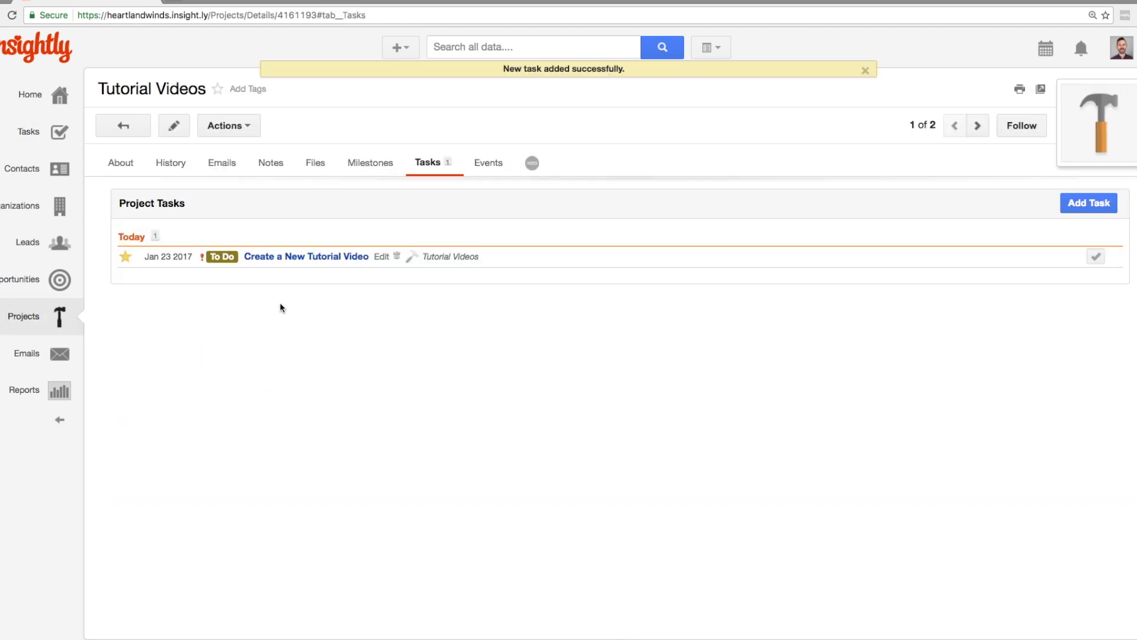
{"action": "left_click", "coordinate": [34, 136]}
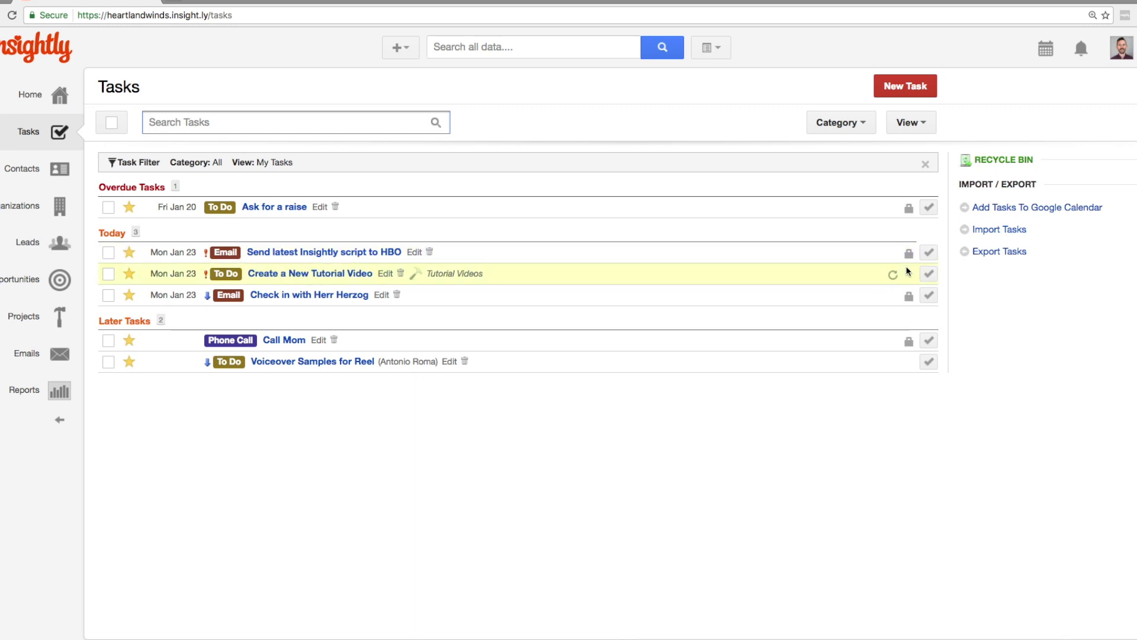
{"action": "left_click", "coordinate": [928, 274]}
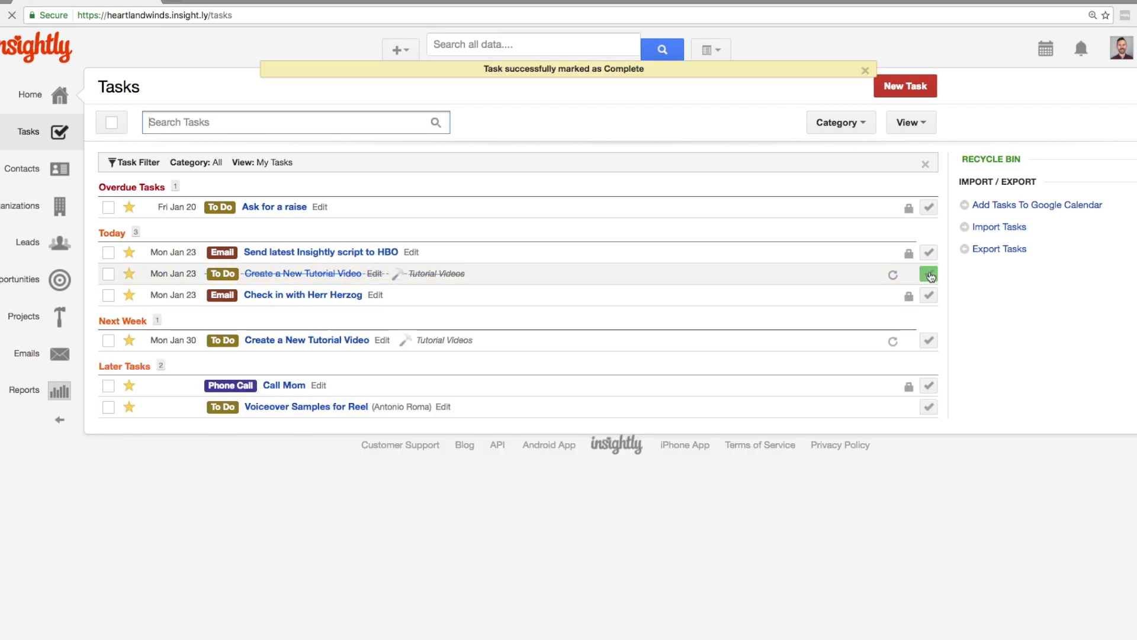